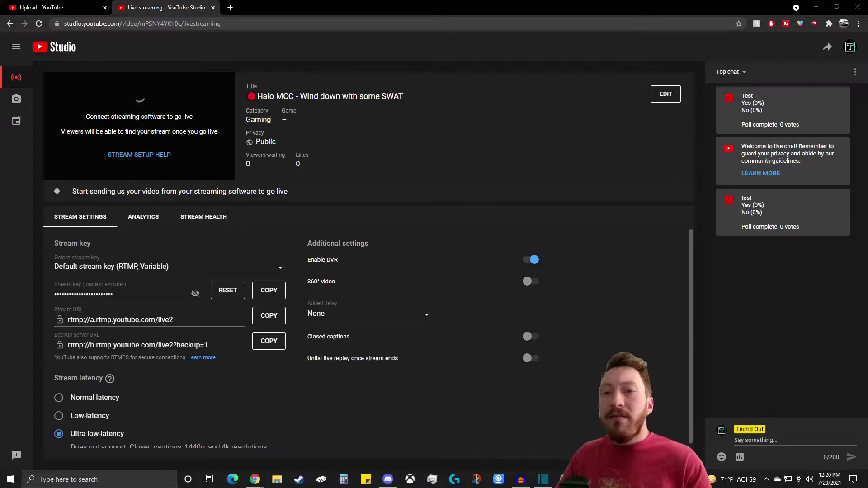
- Open a chat poll, add two extra answer fields, then delete both, keeping only Yes and No
click(740, 459)
click(741, 355)
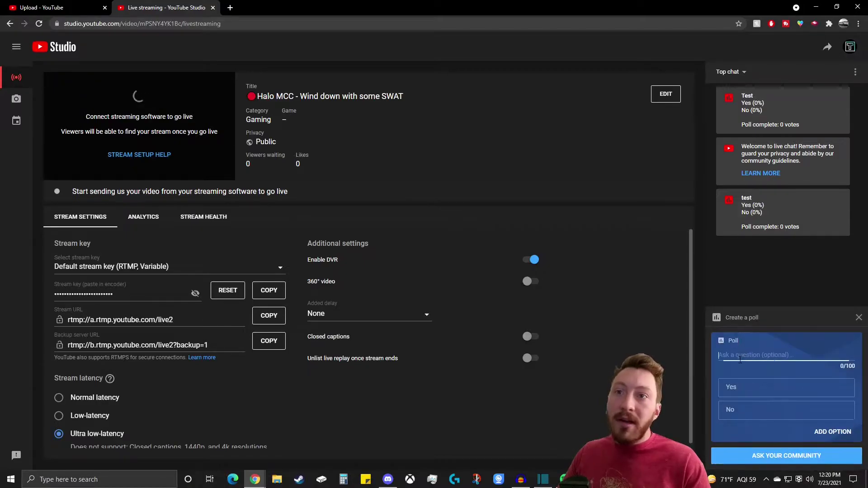
click(833, 432)
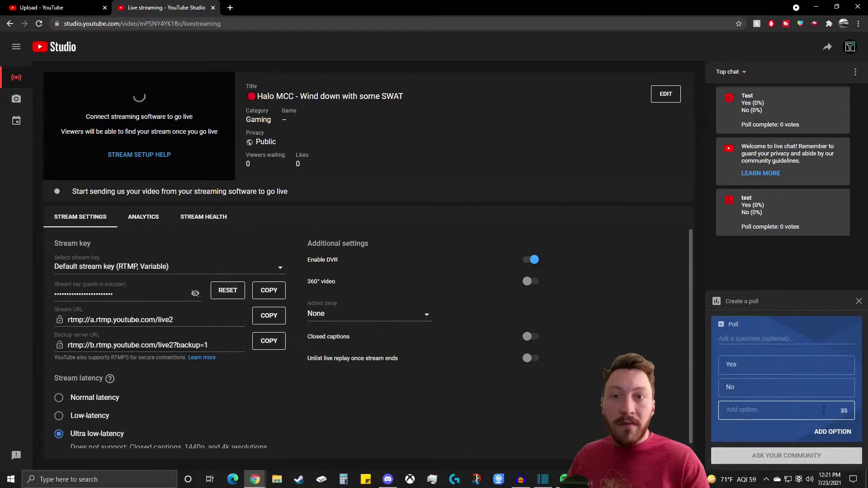
click(835, 434)
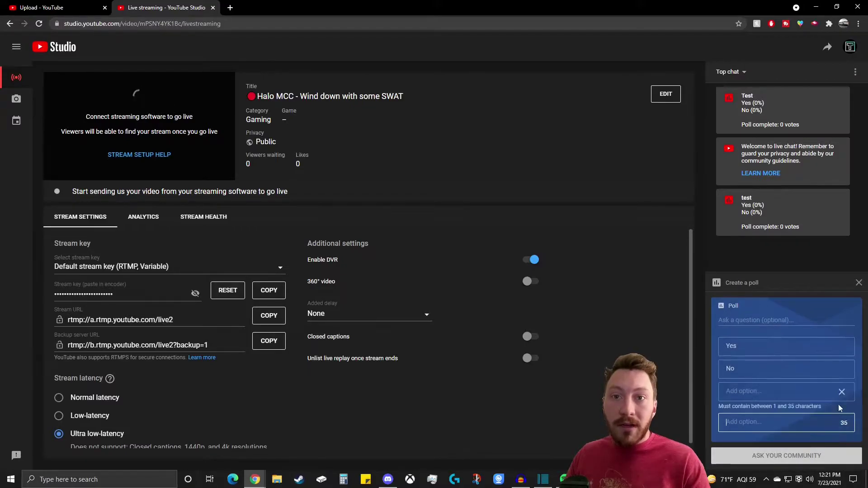
click(844, 396)
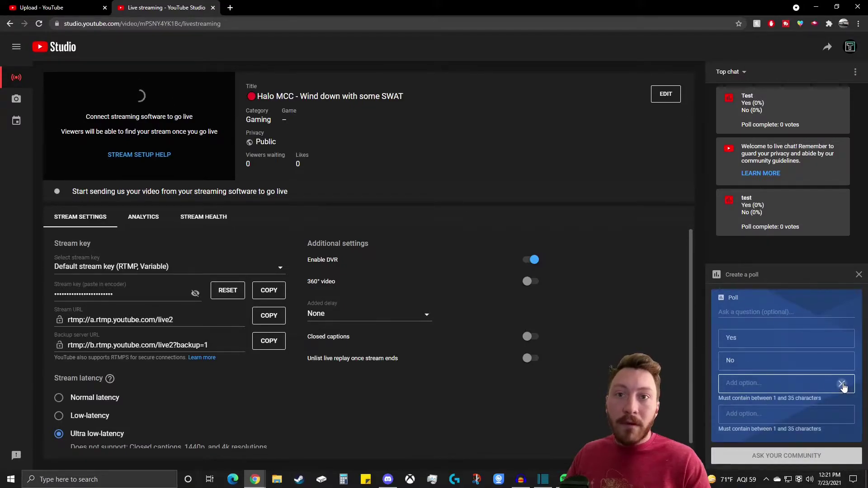
click(844, 386)
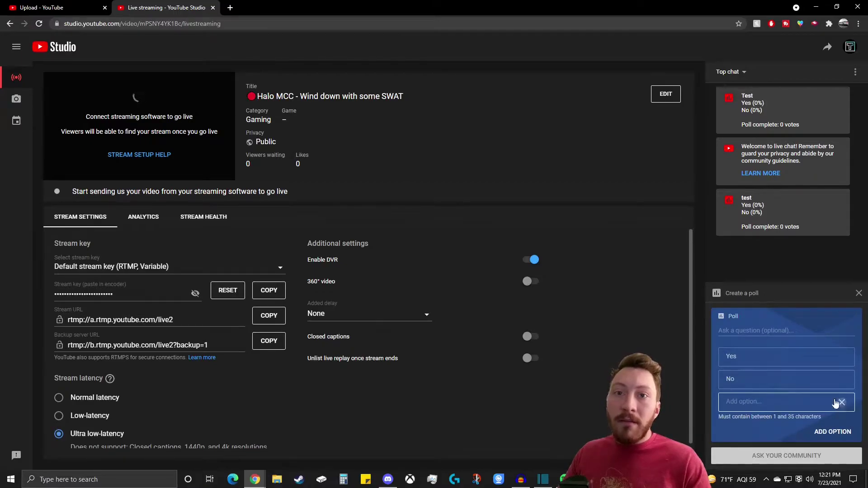
click(844, 402)
click(760, 355)
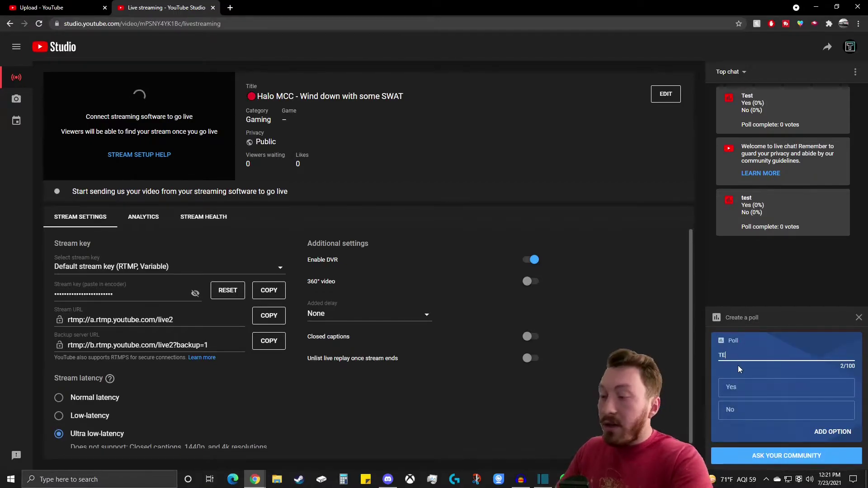
text(TEST)
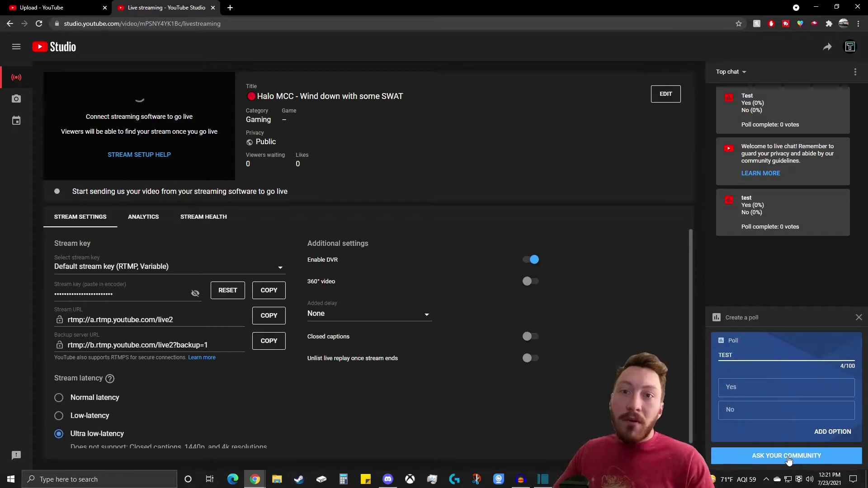
- Publish the TEST poll to live chat with Ask Your Community
click(789, 460)
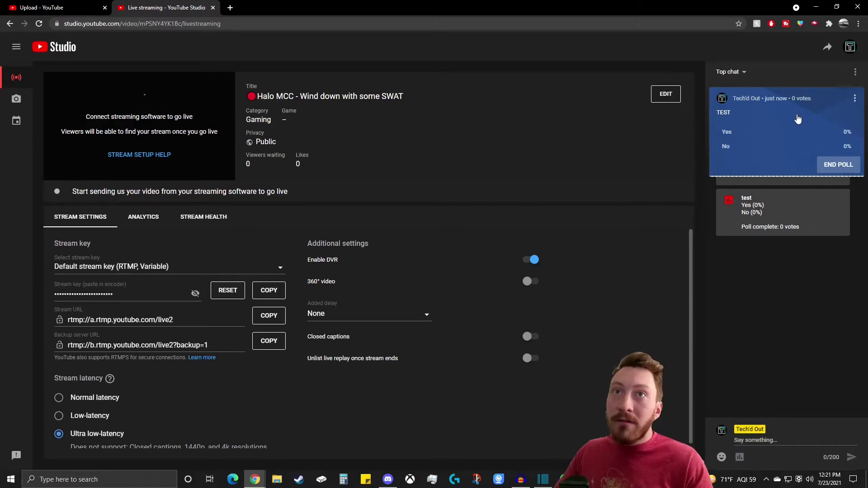
- Collapse the pinned TEST poll card and end the poll from its options menu
click(781, 149)
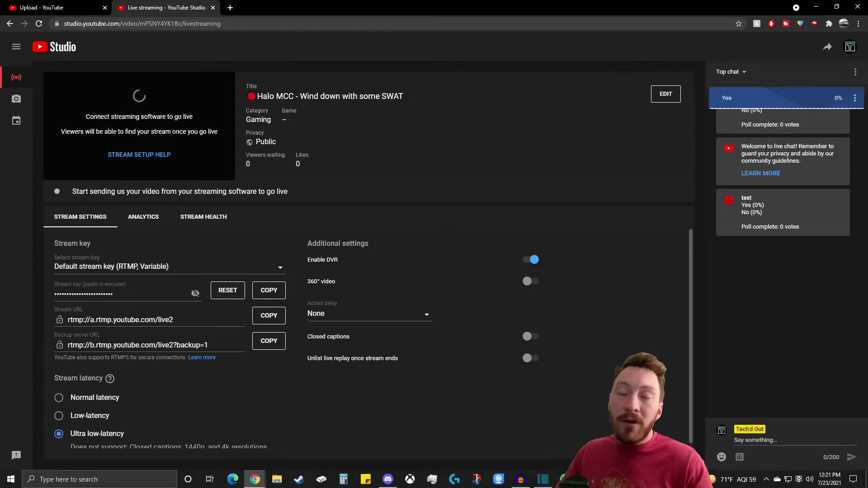
click(854, 98)
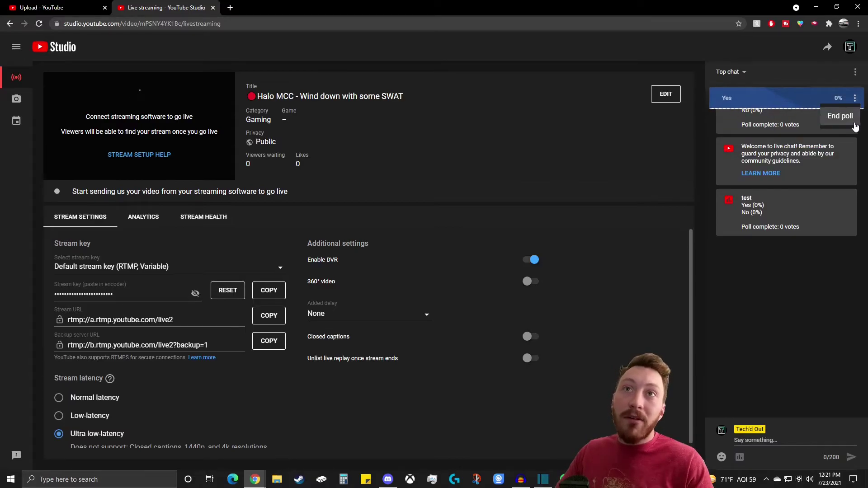
click(844, 118)
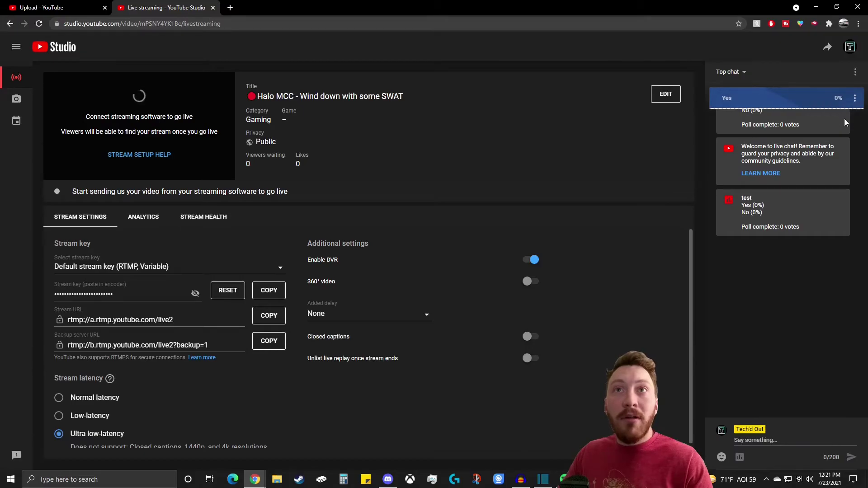